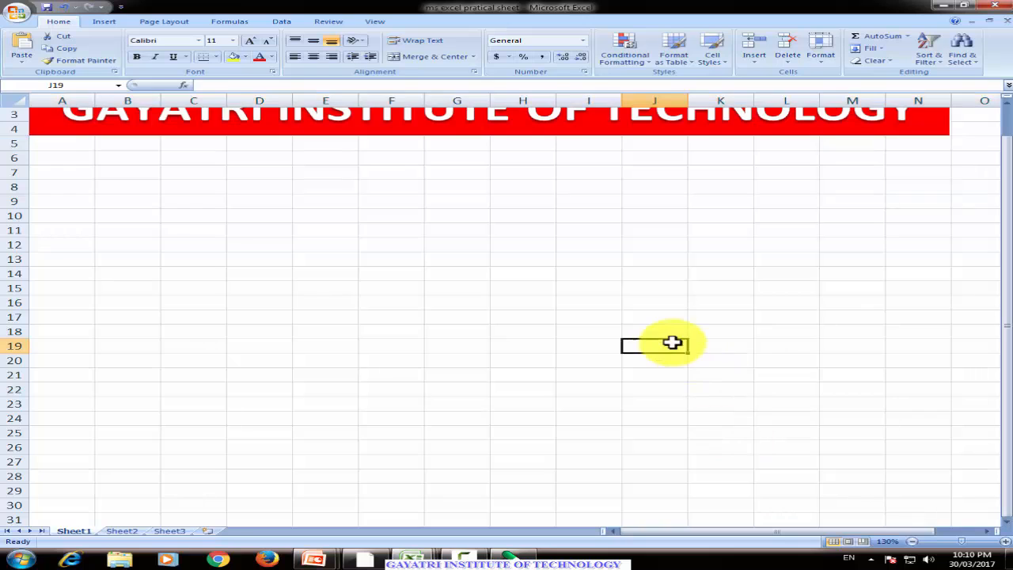
pyautogui.scroll(1, 671, 343)
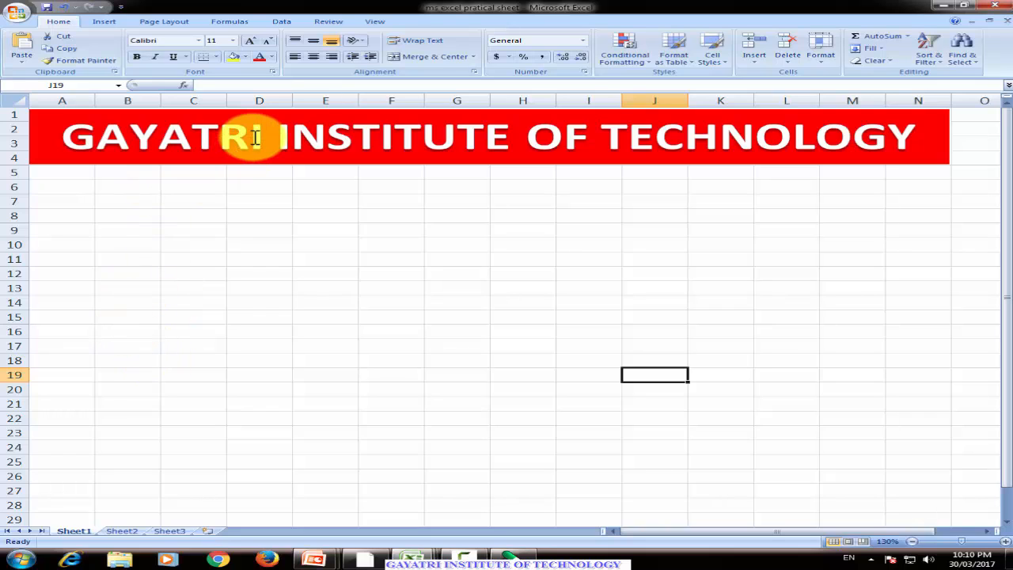
pyautogui.click(428, 117)
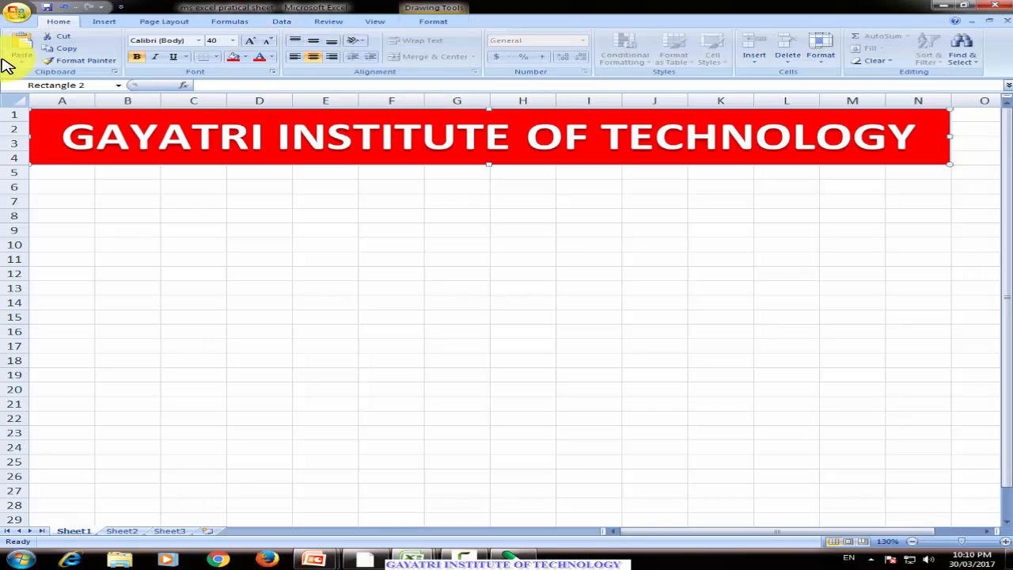
pyautogui.click(53, 187)
pyautogui.moveTo(54, 187)
pyautogui.mouseDown()
pyautogui.moveTo(413, 290)
pyautogui.moveTo(599, 301)
pyautogui.moveTo(558, 417)
pyautogui.moveTo(575, 441)
pyautogui.moveTo(886, 467)
pyautogui.moveTo(907, 480)
pyautogui.moveTo(897, 506)
pyautogui.mouseUp()
pyautogui.click(432, 270)
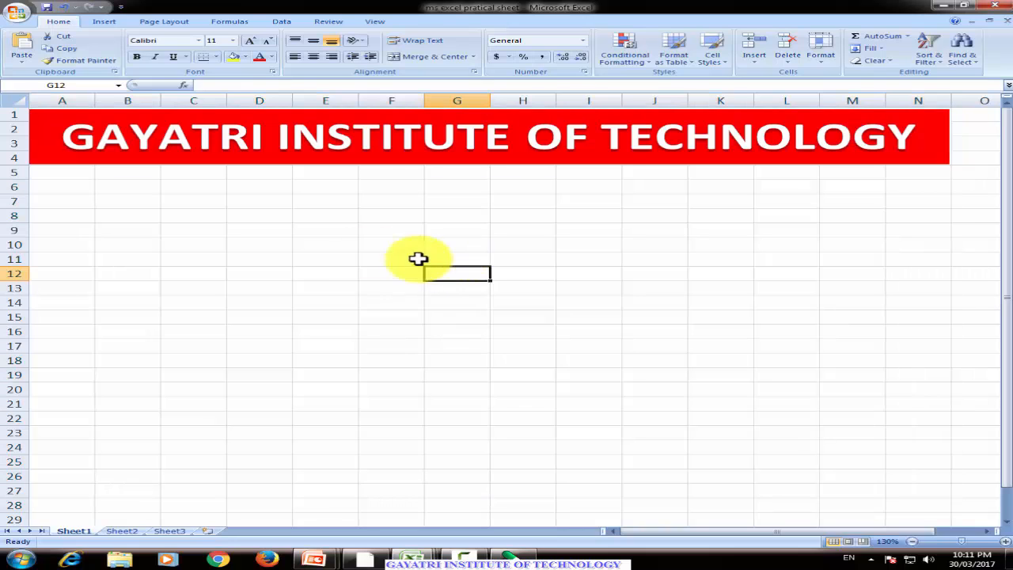
# Enter the numbers 1, 2 and 3 in cells B6 through B8.
pyautogui.click(122, 179)
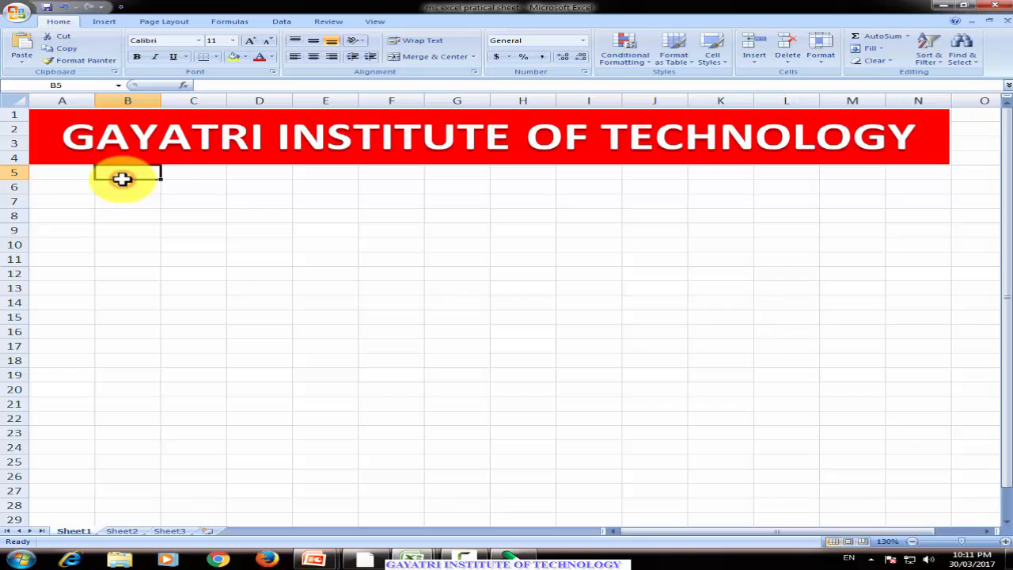
pyautogui.click(127, 186)
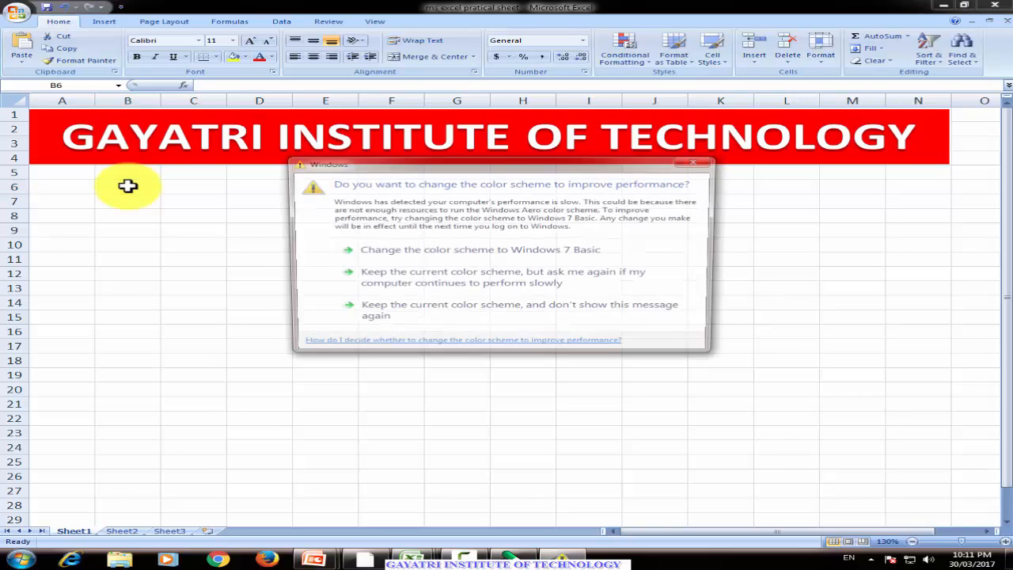
pyautogui.click(707, 164)
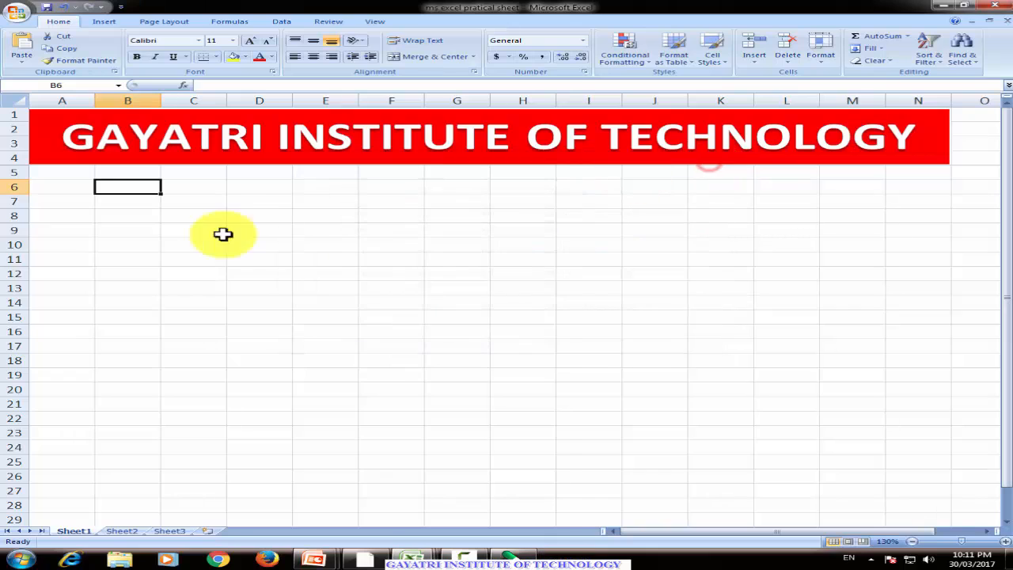
pyautogui.click(109, 212)
pyautogui.click(120, 189)
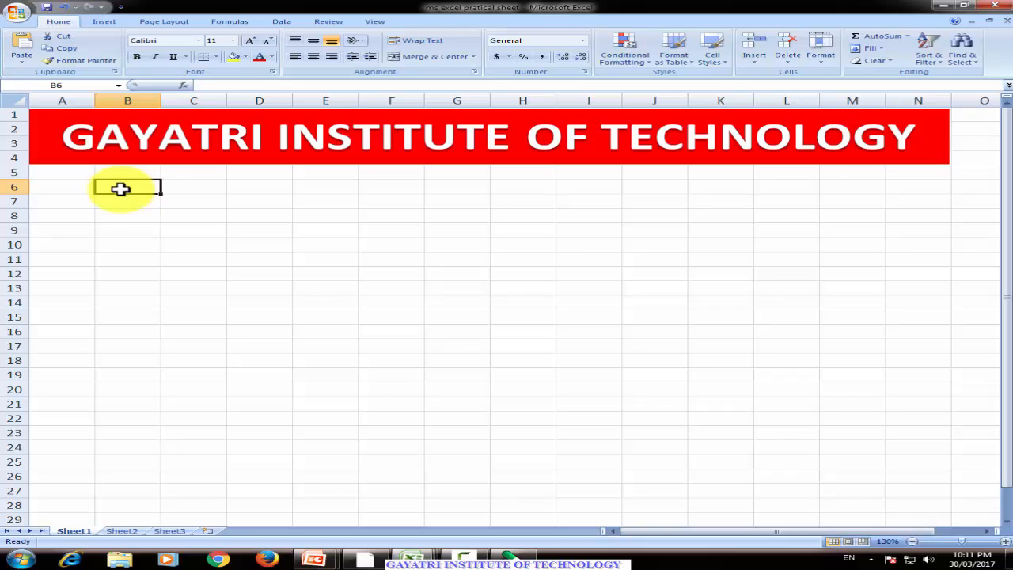
pyautogui.write('1')
pyautogui.press('Return')
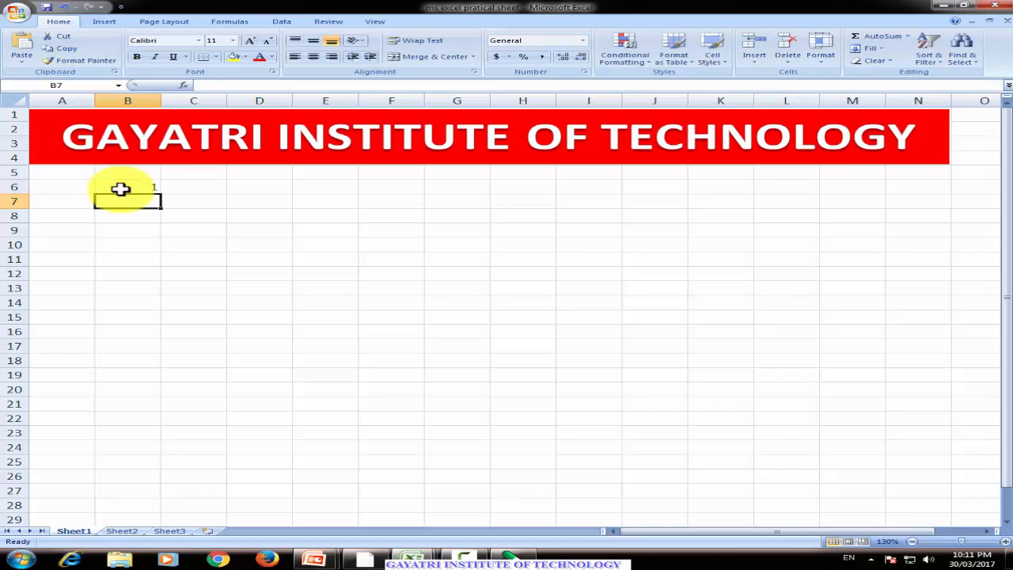
pyautogui.write('2')
pyautogui.press('Return')
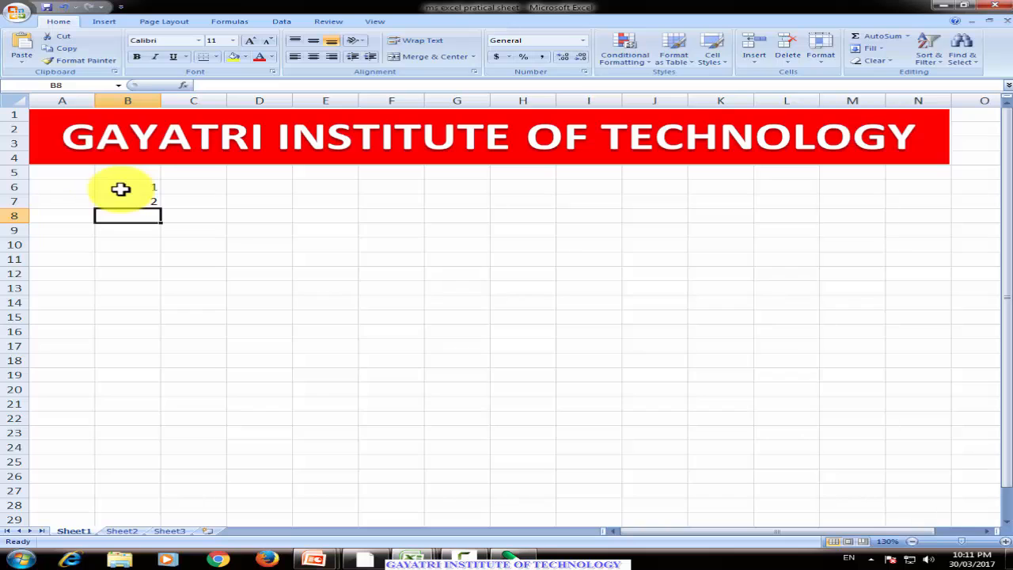
pyautogui.write('3')
pyautogui.press('Return')
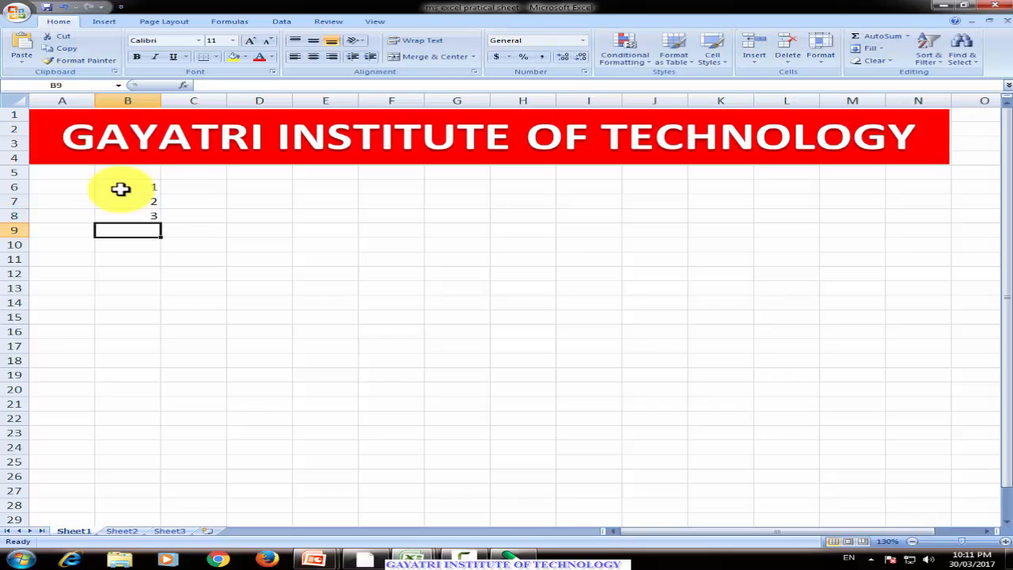
# Extend the 1, 2, 3 series in column B with AutoFill down to row 25.
pyautogui.moveTo(120, 188); pyautogui.dragTo(124, 212)
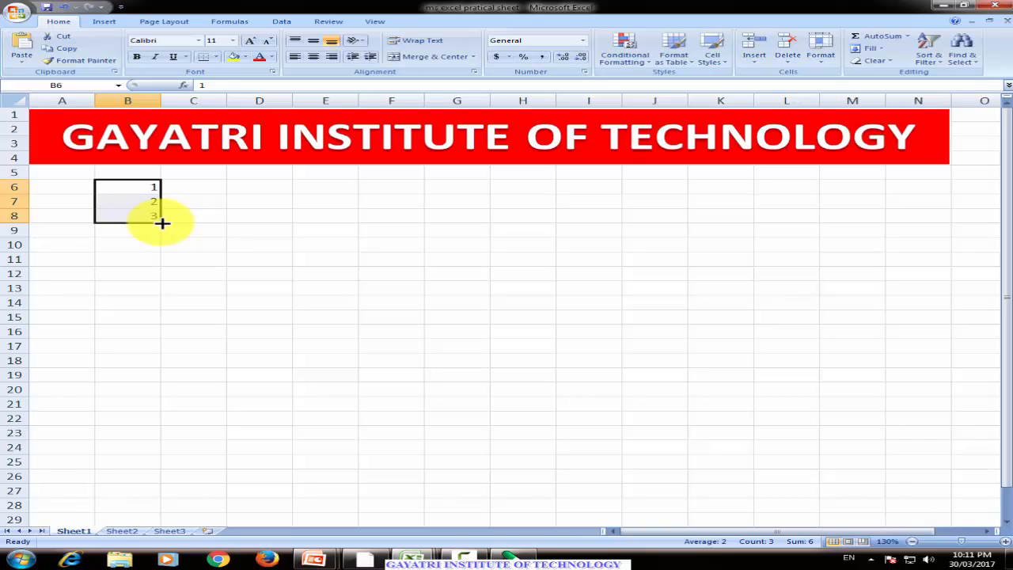
pyautogui.moveTo(161, 223); pyautogui.dragTo(163, 468)
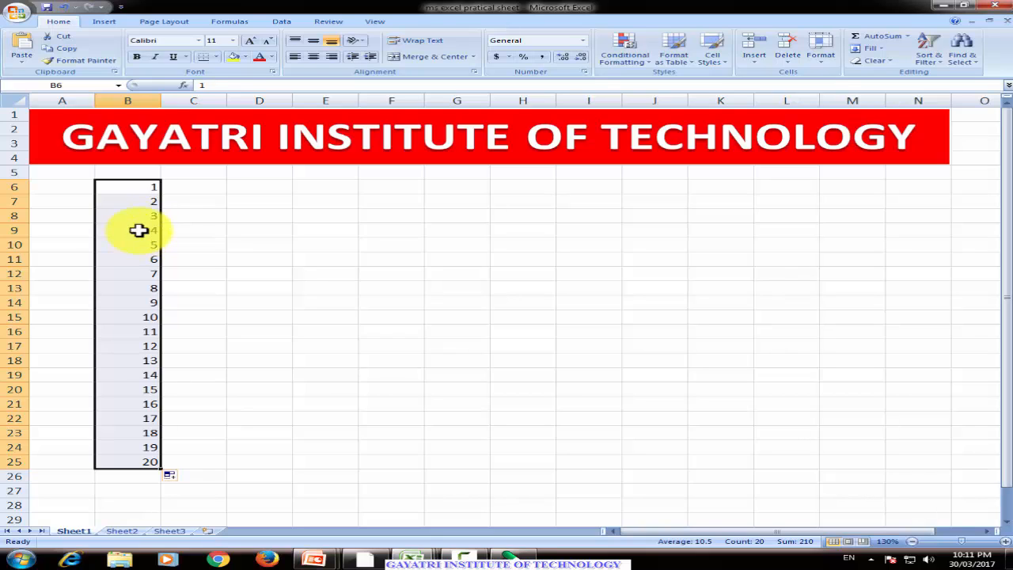
pyautogui.click(140, 188)
pyautogui.click(136, 202)
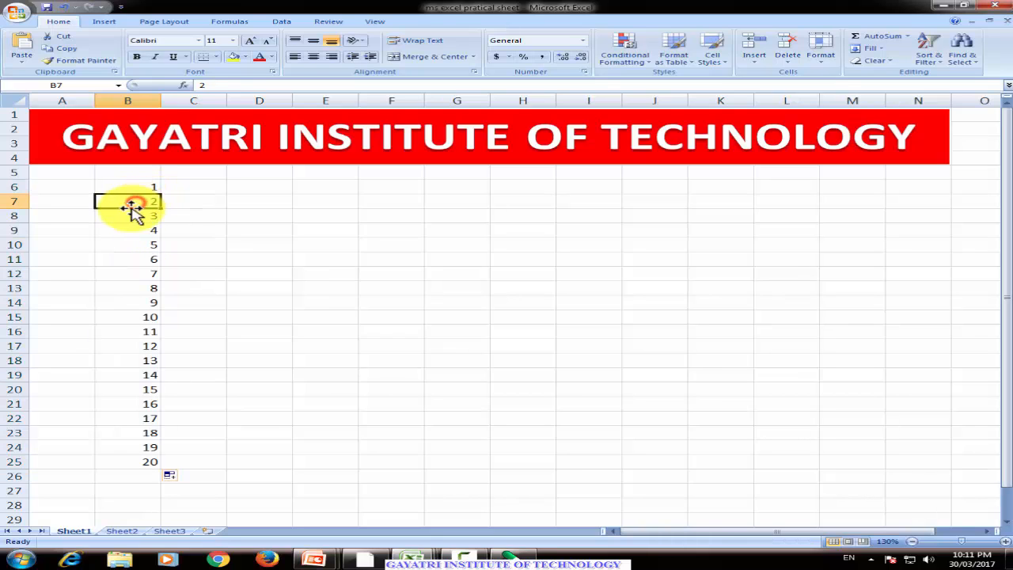
pyautogui.click(128, 214)
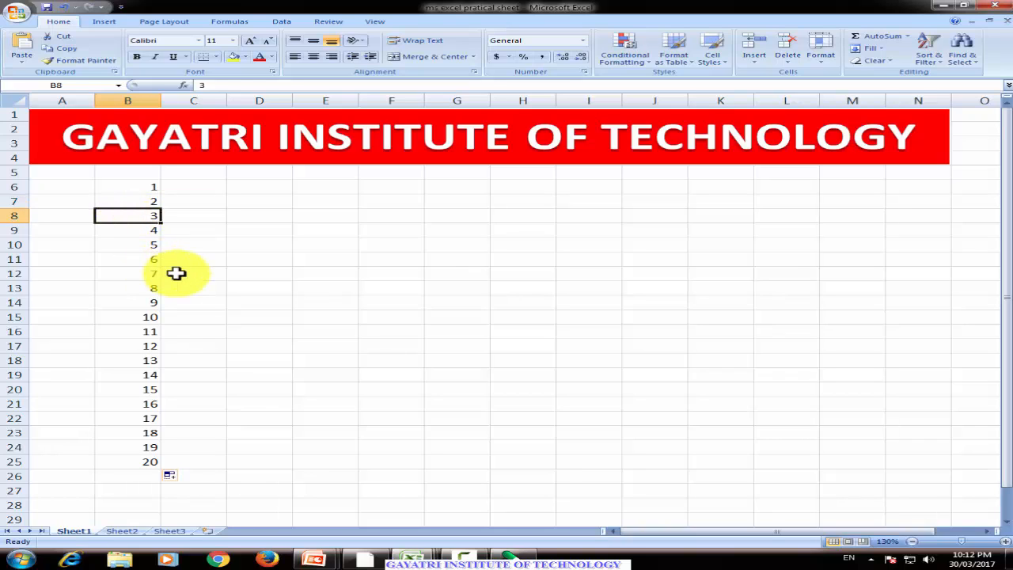
# Enter the numbers 2, 4 and 6 in cells C6 through C8.
pyautogui.click(196, 187)
pyautogui.write('2')
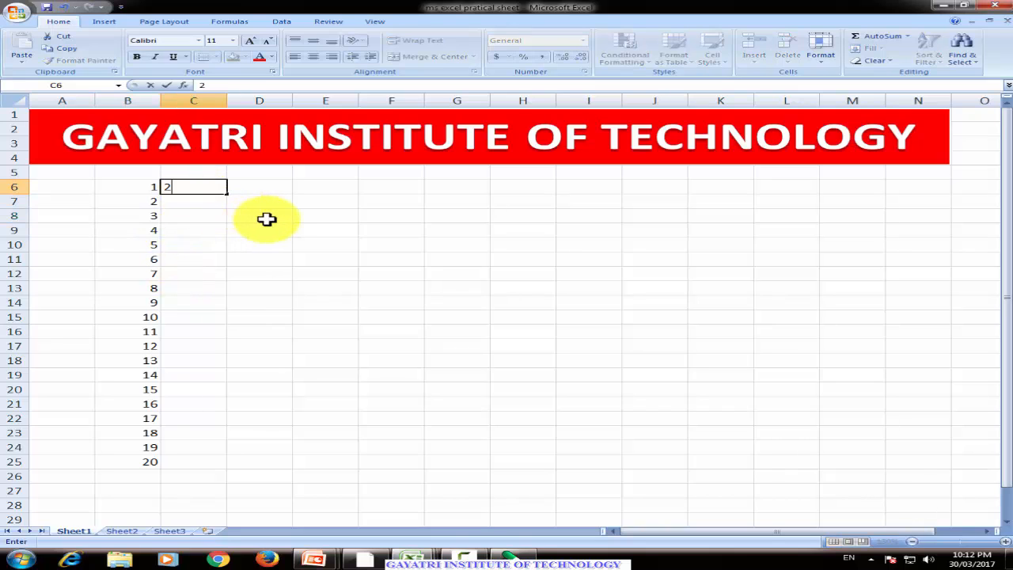
pyautogui.press('Return')
pyautogui.write('4')
pyautogui.press('Return')
pyautogui.write('6')
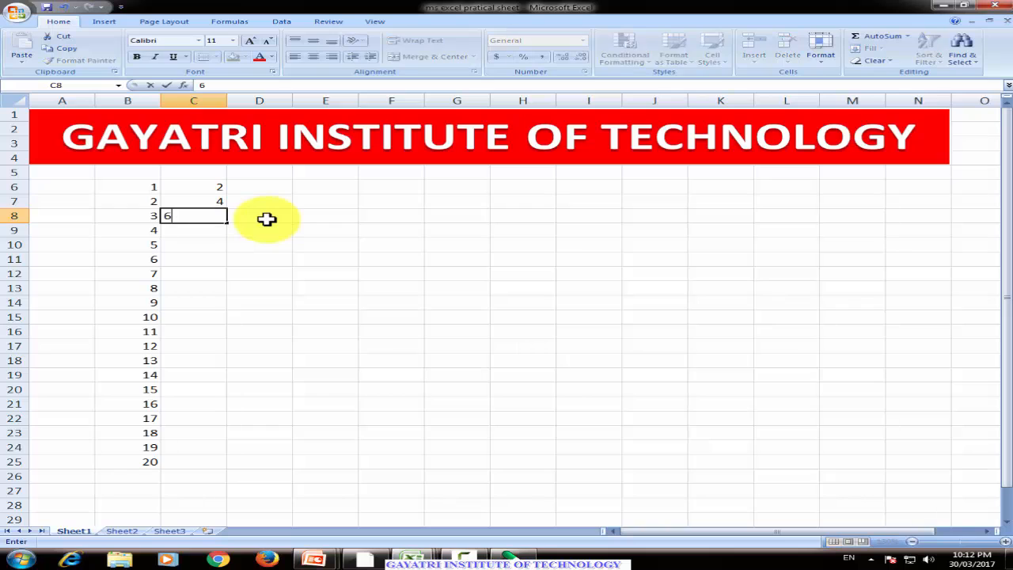
pyautogui.press('Return')
# Extend the 2, 4, 6 series in column C with AutoFill down to row 25.
pyautogui.moveTo(199, 187); pyautogui.dragTo(237, 468)
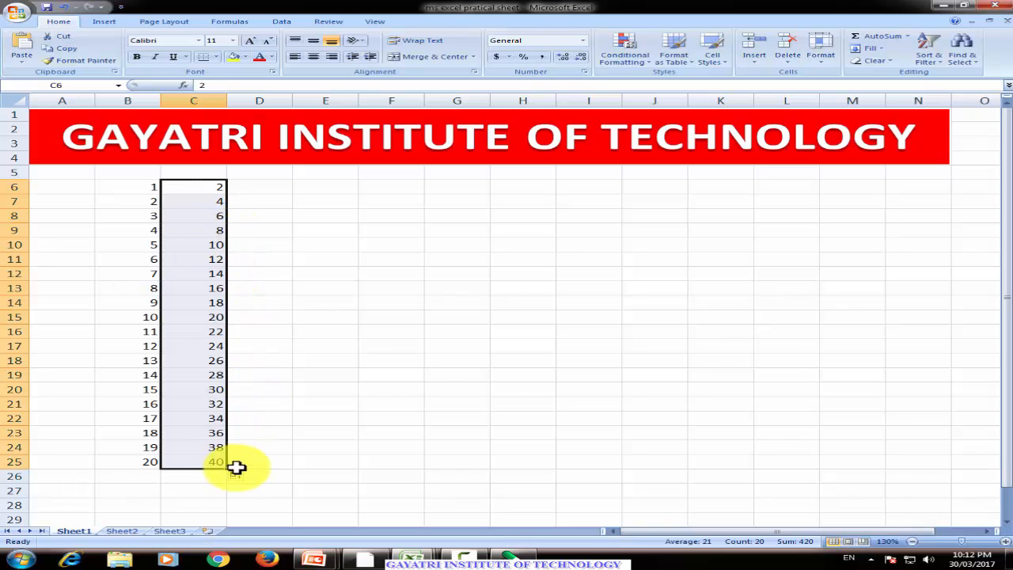
pyautogui.click(207, 187)
pyautogui.click(208, 200)
pyautogui.click(214, 216)
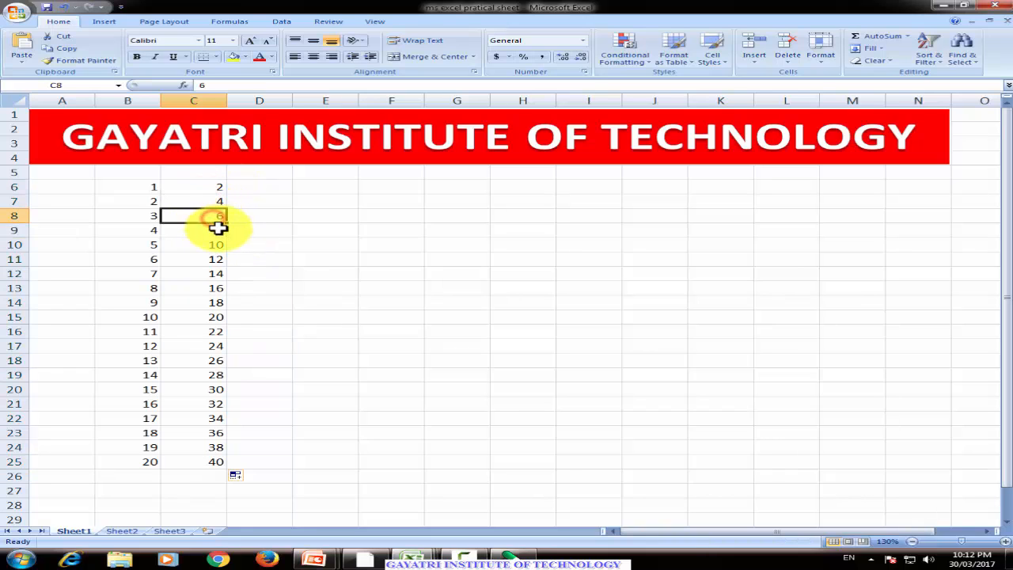
pyautogui.click(219, 230)
pyautogui.click(222, 244)
pyautogui.click(208, 258)
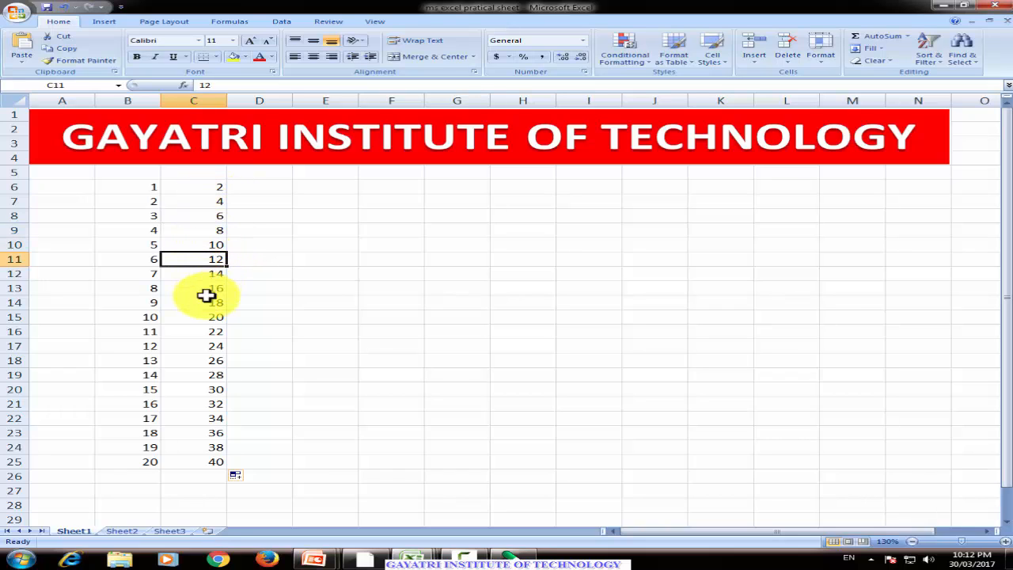
pyautogui.click(185, 187)
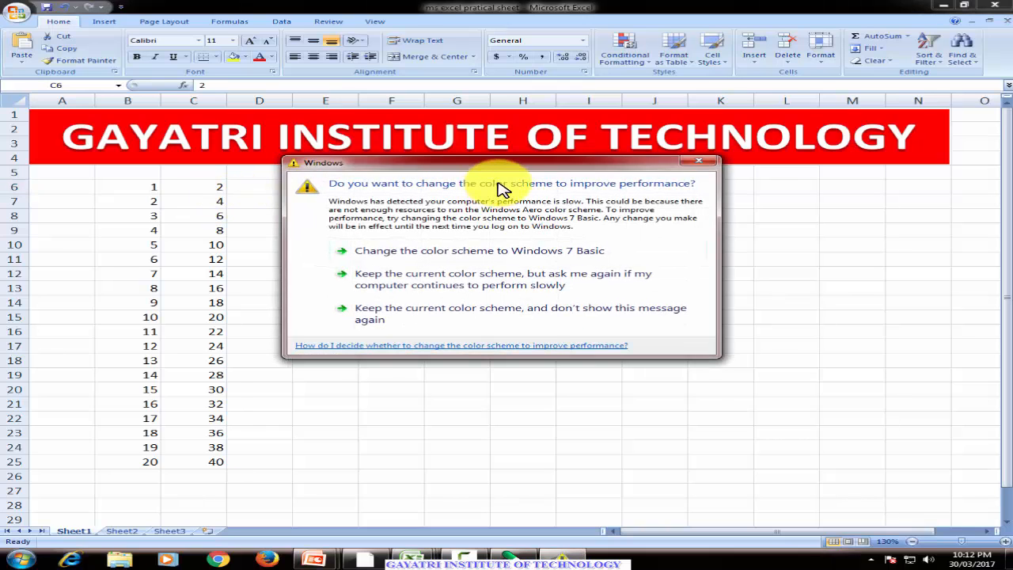
pyautogui.click(699, 161)
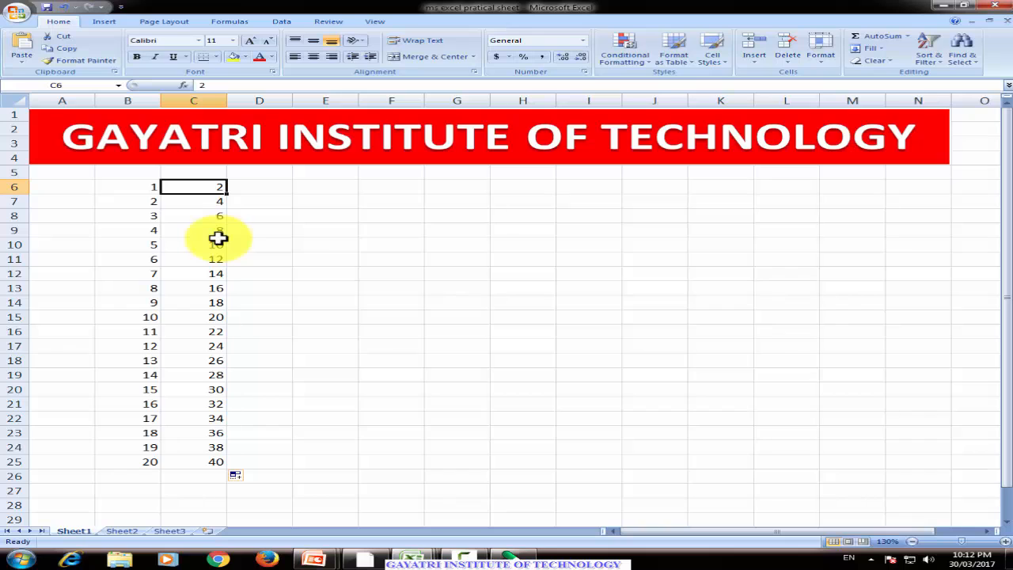
# Enter the numbers 3, 5 and 7 in cells E6 through E8.
pyautogui.click(311, 187)
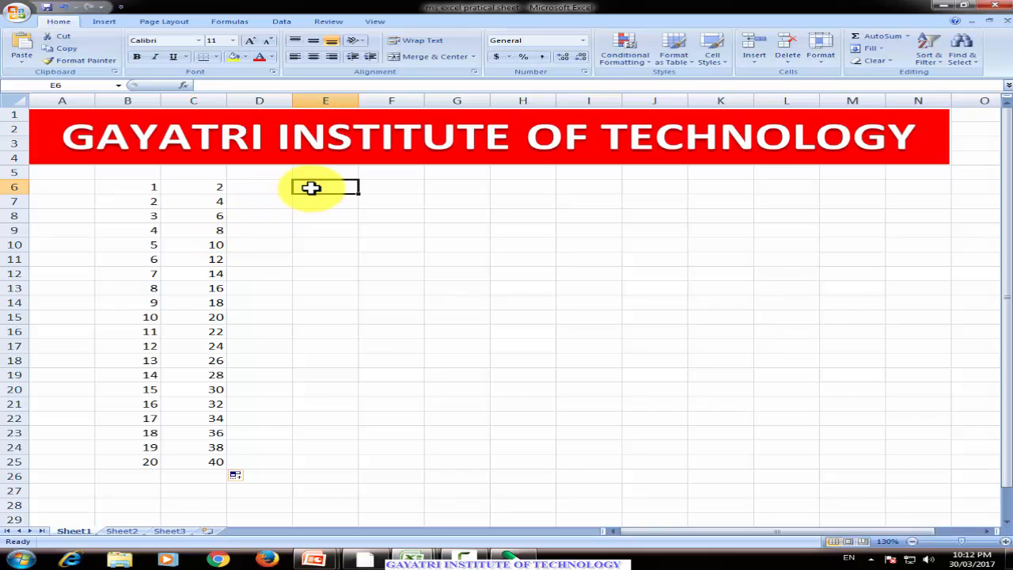
pyautogui.write('3')
pyautogui.press('Return')
pyautogui.write('5')
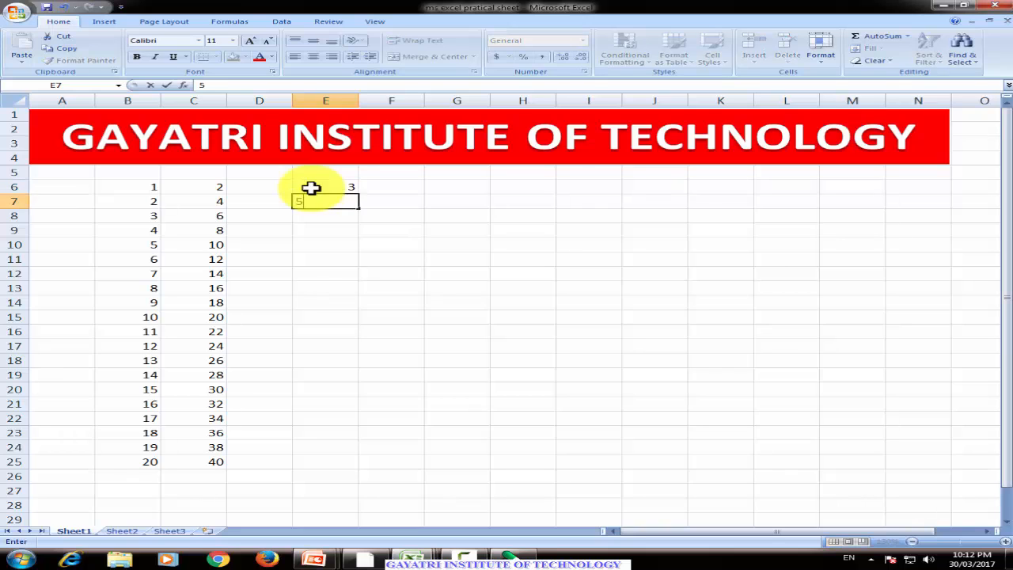
pyautogui.press('Return')
pyautogui.write('7')
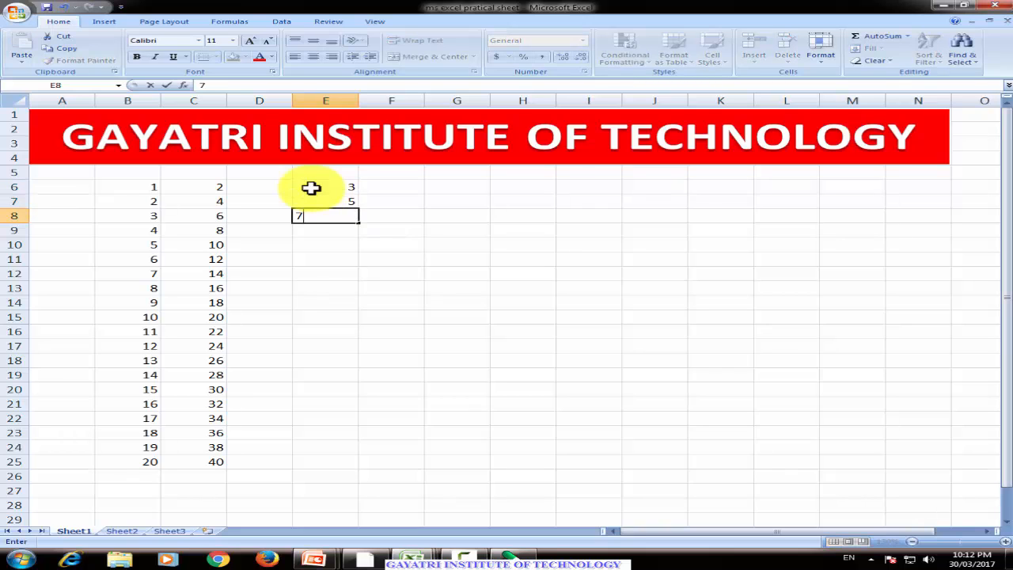
pyautogui.press('Return')
# Extend the 3, 5, 7 series in column E with AutoFill down to row 25.
pyautogui.moveTo(311, 187); pyautogui.dragTo(341, 472)
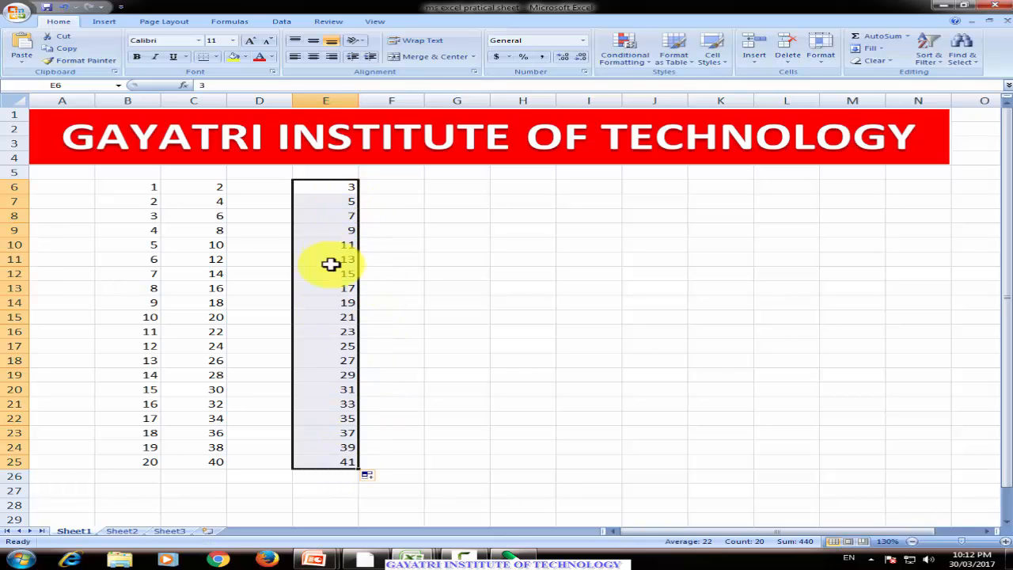
pyautogui.click(265, 317)
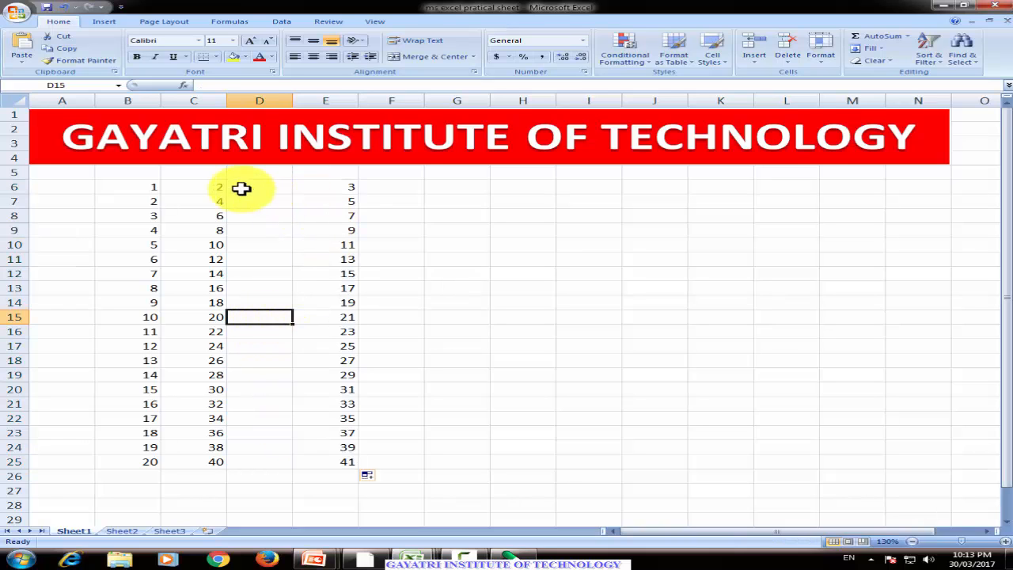
pyautogui.moveTo(206, 186); pyautogui.dragTo(215, 461)
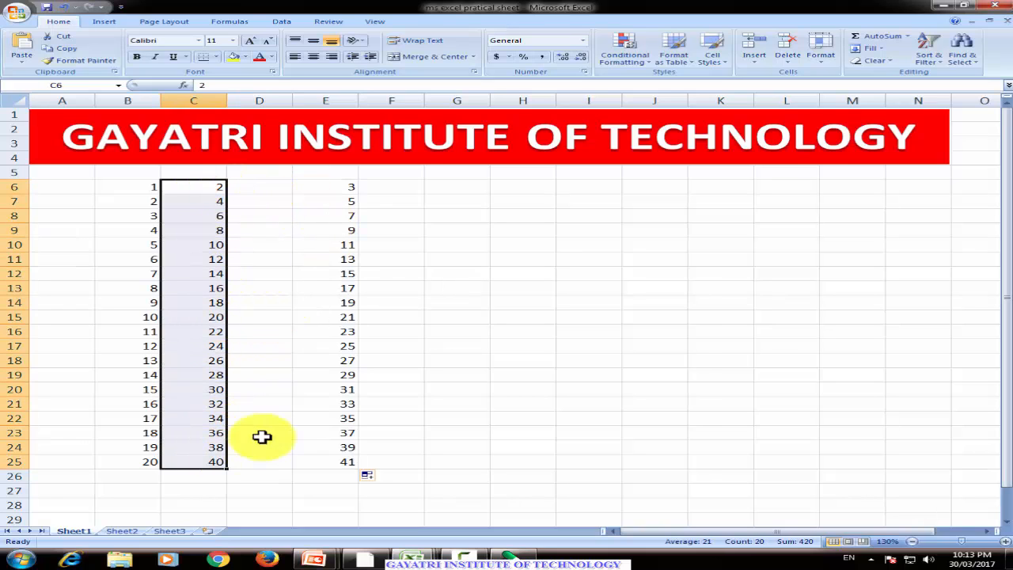
pyautogui.click(341, 191)
pyautogui.moveTo(342, 191); pyautogui.dragTo(300, 459)
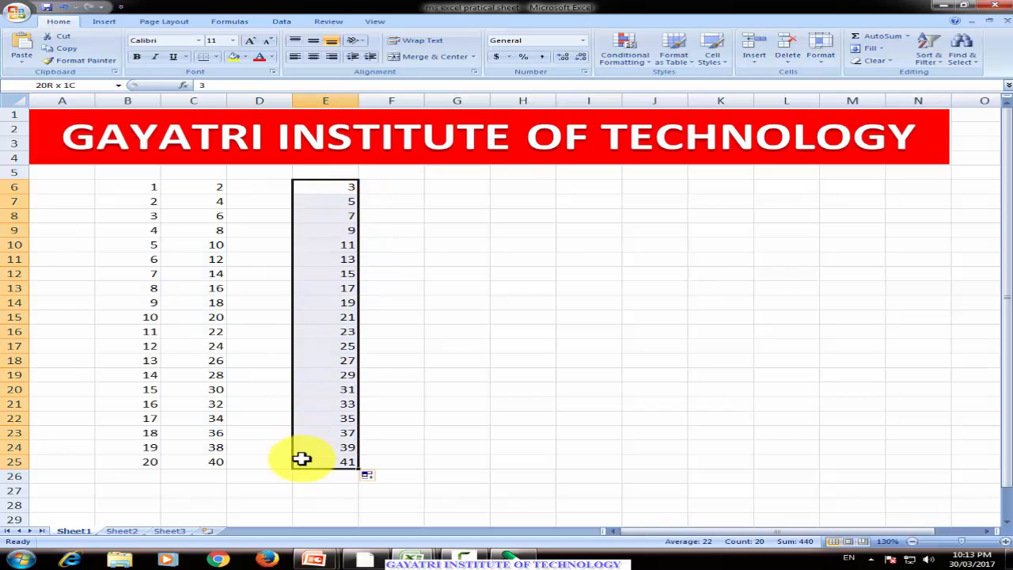